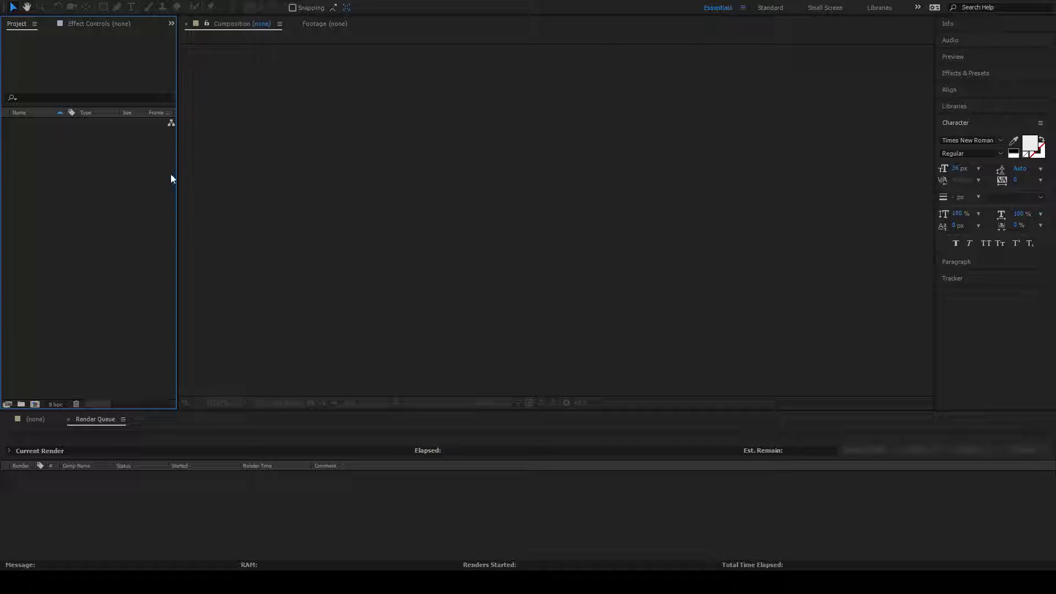
- Import DSCN0519.MP4 and build an open DSCN0519 composition from the clip
{"action": "double_click", "coordinate": [108, 199]}
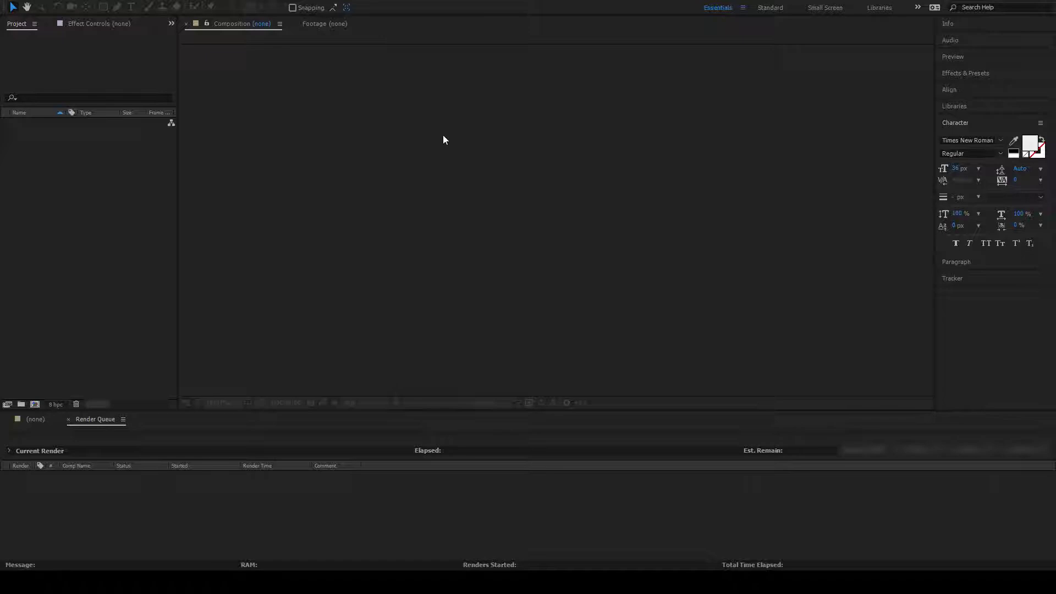
{"action": "left_click", "coordinate": [495, 358]}
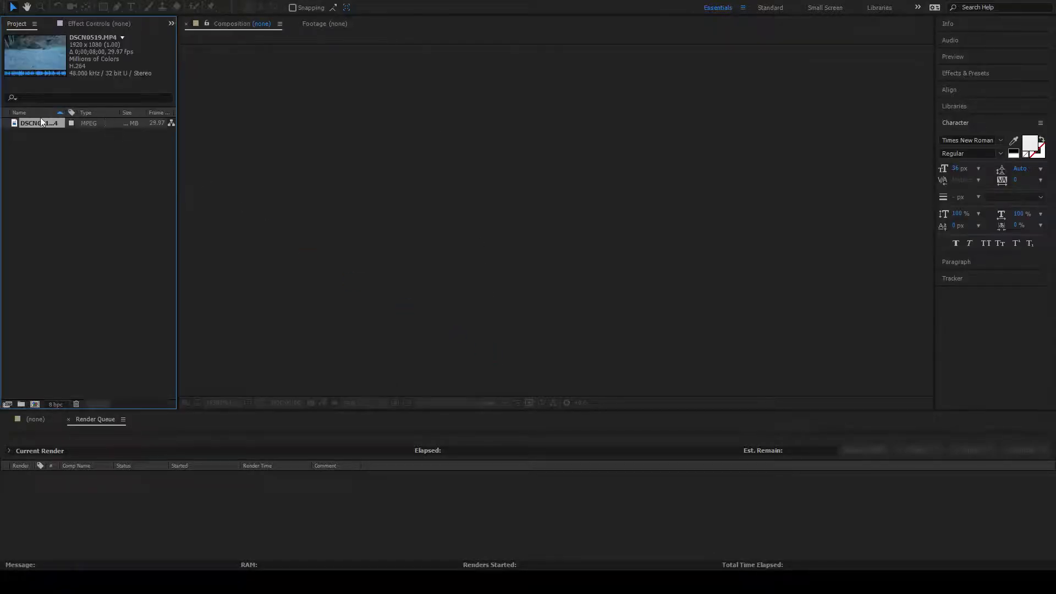
{"action": "left_click_drag", "start_coordinate": [118, 505], "coordinate": [118, 507]}
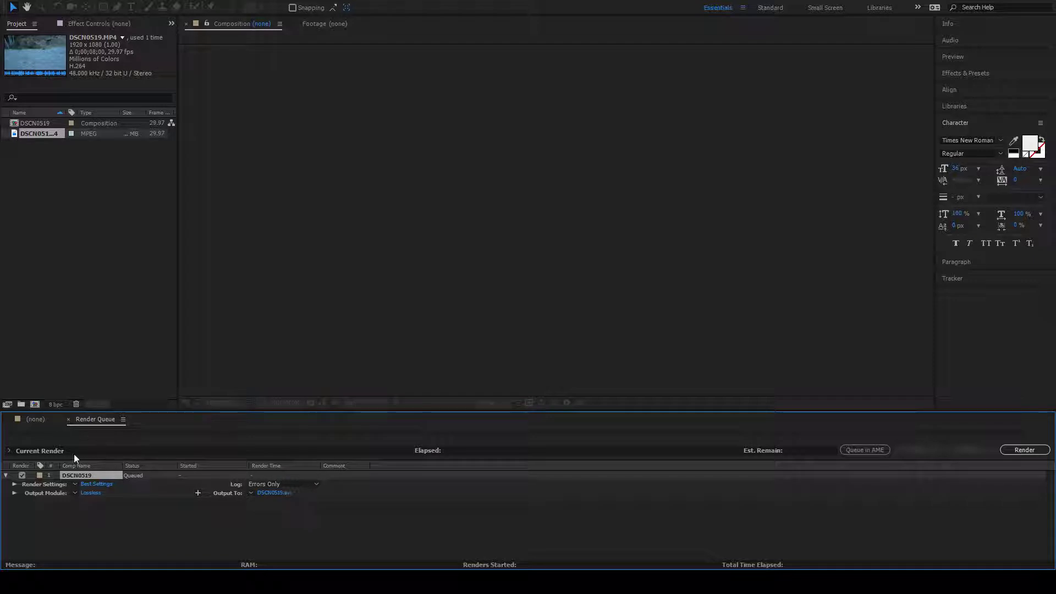
{"action": "key", "text": "ctrl+z"}
{"action": "left_click", "coordinate": [36, 420]}
{"action": "left_click_drag", "start_coordinate": [41, 120], "coordinate": [745, 418]}
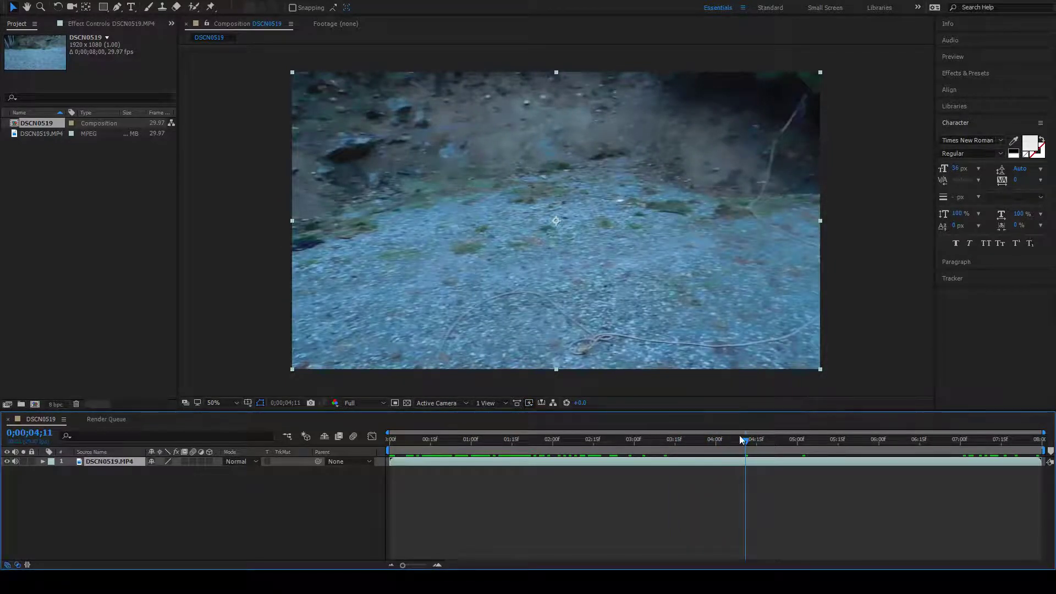
- Move the current time to 0;00;01;20 and reposition the footage in the viewer
{"action": "left_click_drag", "start_coordinate": [660, 438], "coordinate": [526, 438]}
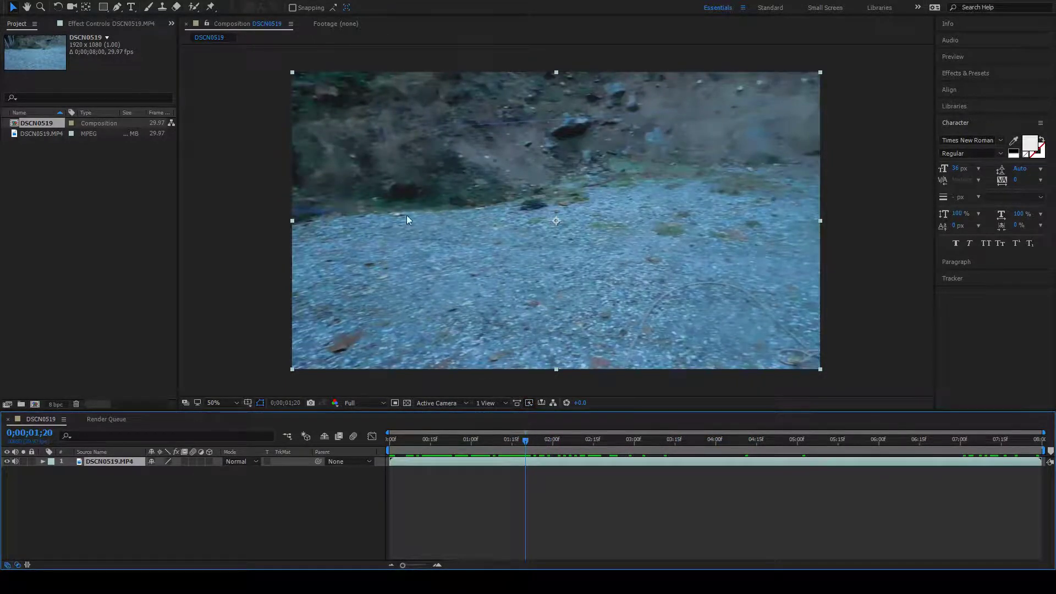
{"action": "scroll", "coordinate": [407, 216], "scroll_direction": "up", "scroll_amount": 3}
{"action": "scroll", "coordinate": [440, 149], "scroll_direction": "down", "scroll_amount": 7}
{"action": "scroll", "coordinate": [517, 167], "scroll_direction": "up", "scroll_amount": 4}
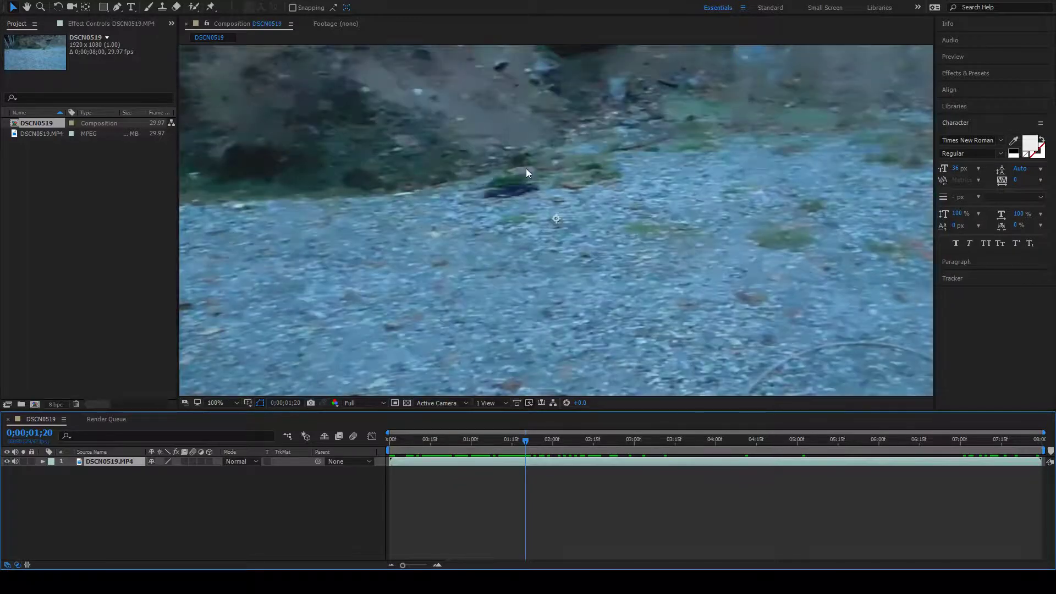
{"action": "left_click", "coordinate": [565, 220]}
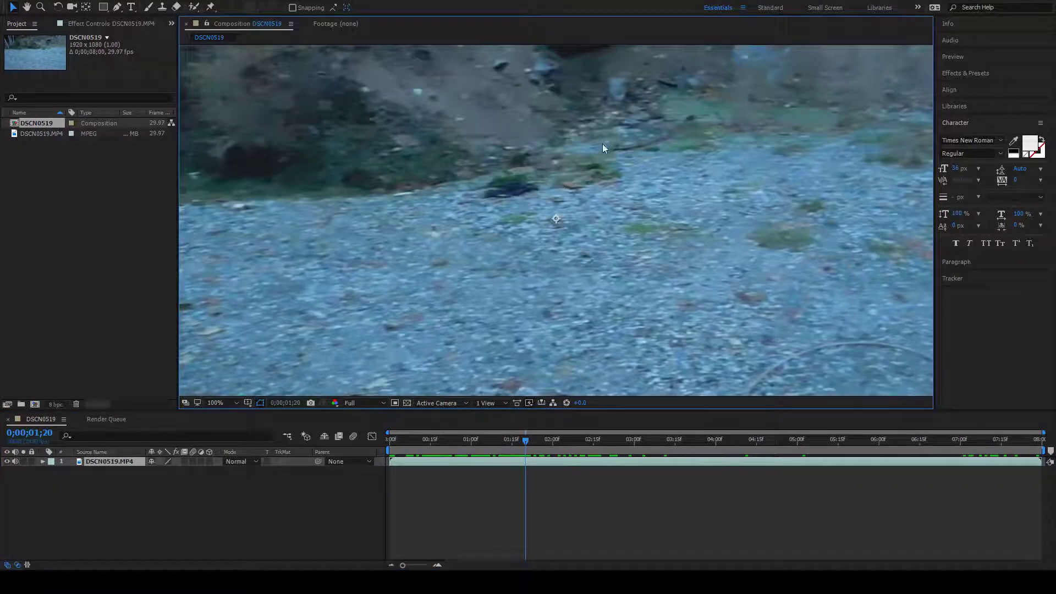
{"action": "key", "text": "h"}
{"action": "left_click_drag", "start_coordinate": [602, 146], "coordinate": [556, 248]}
{"action": "key", "text": "v"}
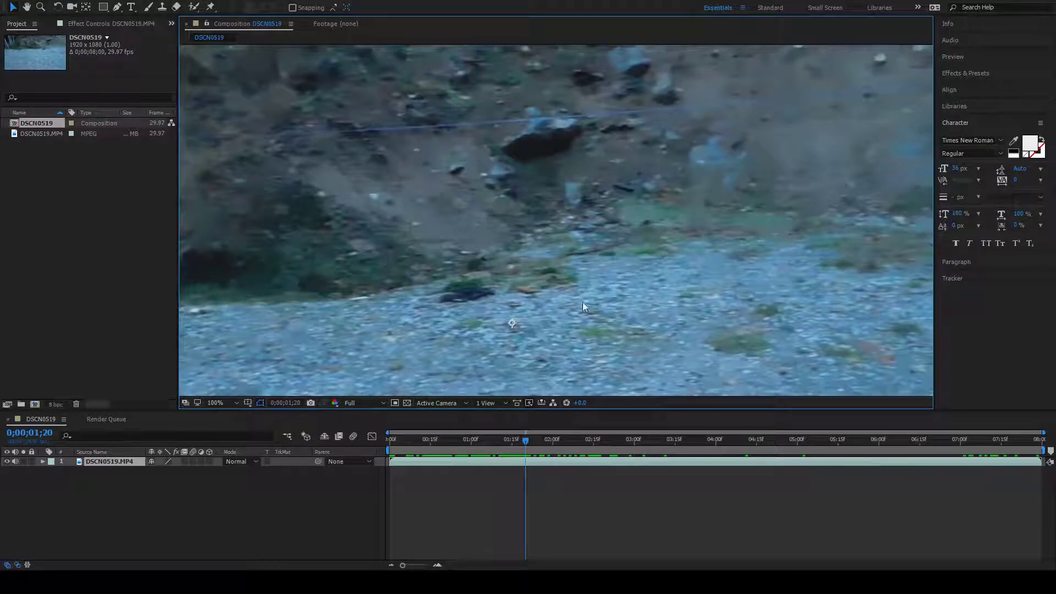
- Search the Effects & Presets list for 'rem'
{"action": "left_click", "coordinate": [976, 76]}
{"action": "left_click", "coordinate": [976, 88]}
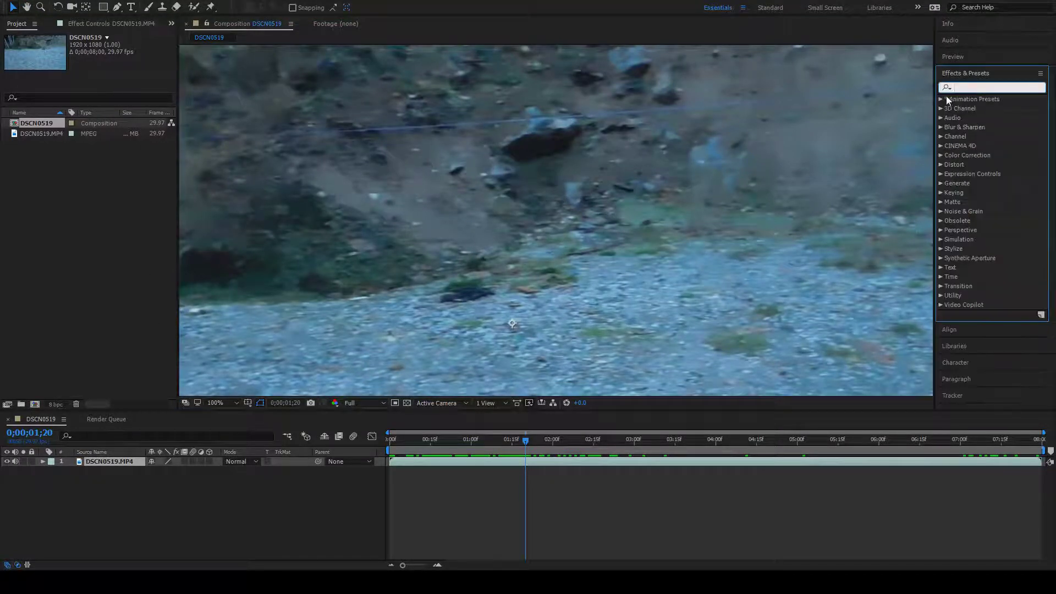
{"action": "type", "text": "rem"}
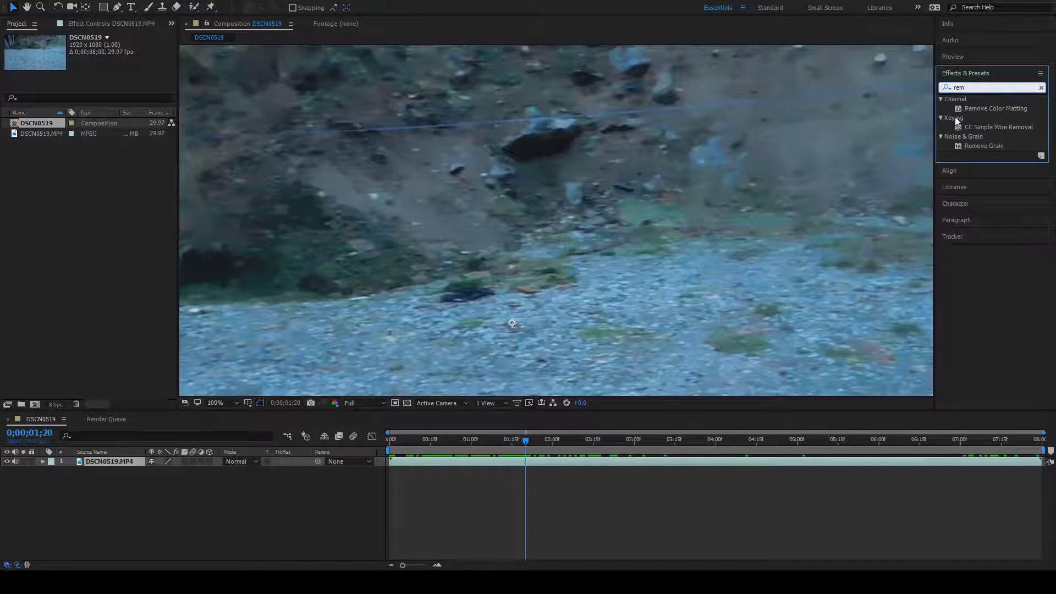
- Apply Remove Grain to the clip and centre its preview region on the rocky slope
{"action": "left_click_drag", "start_coordinate": [999, 146], "coordinate": [596, 217]}
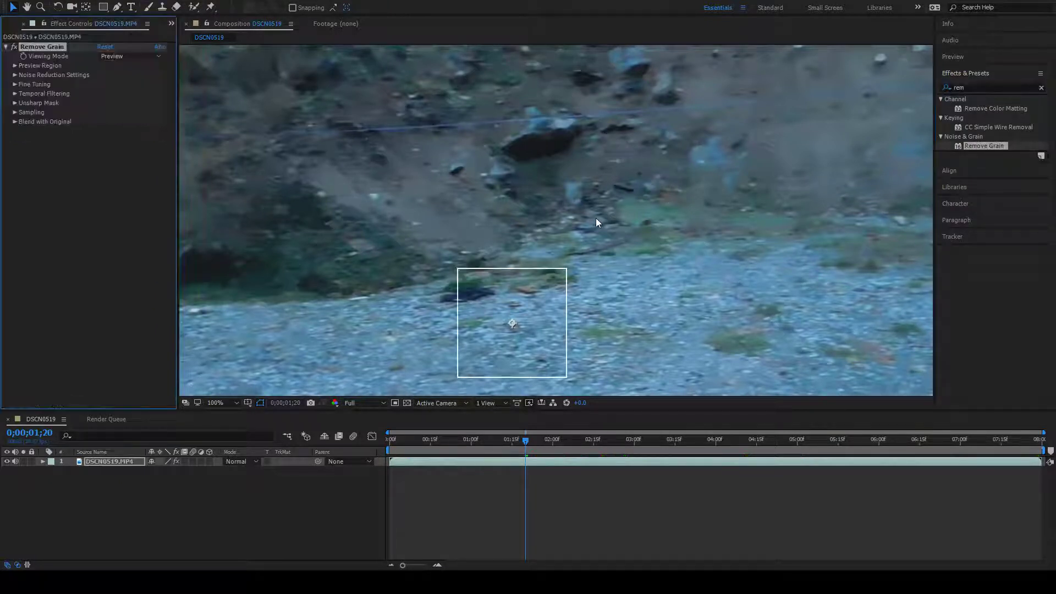
{"action": "key", "text": "period"}
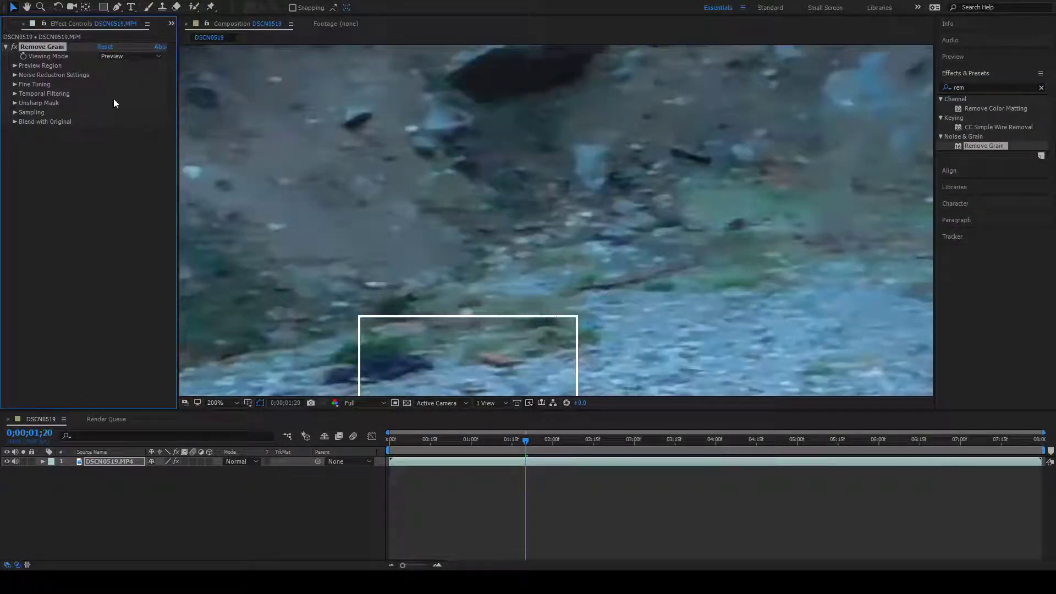
{"action": "left_click", "coordinate": [16, 66]}
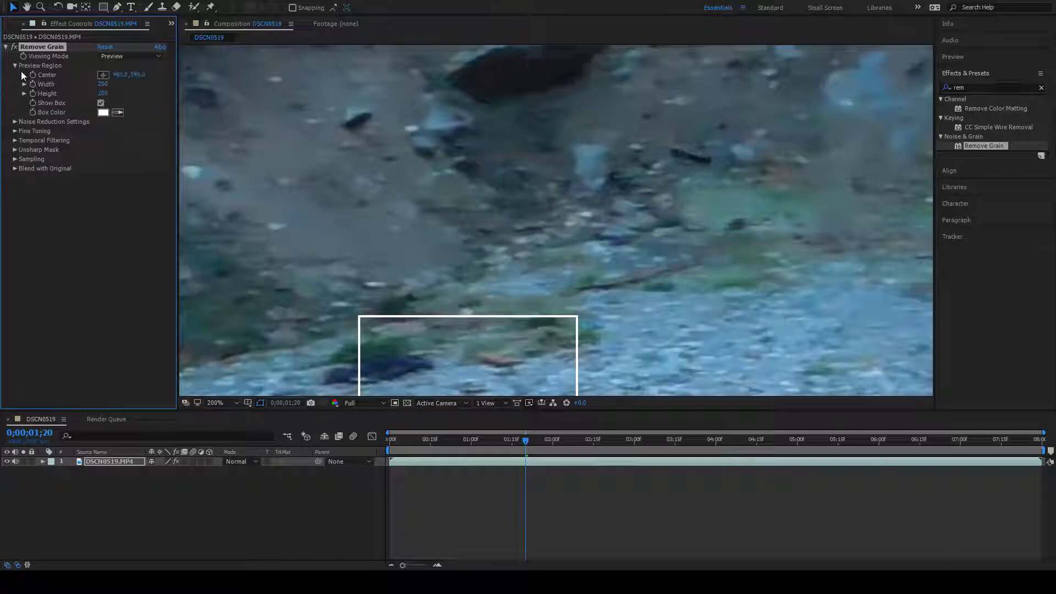
{"action": "left_click", "coordinate": [103, 74]}
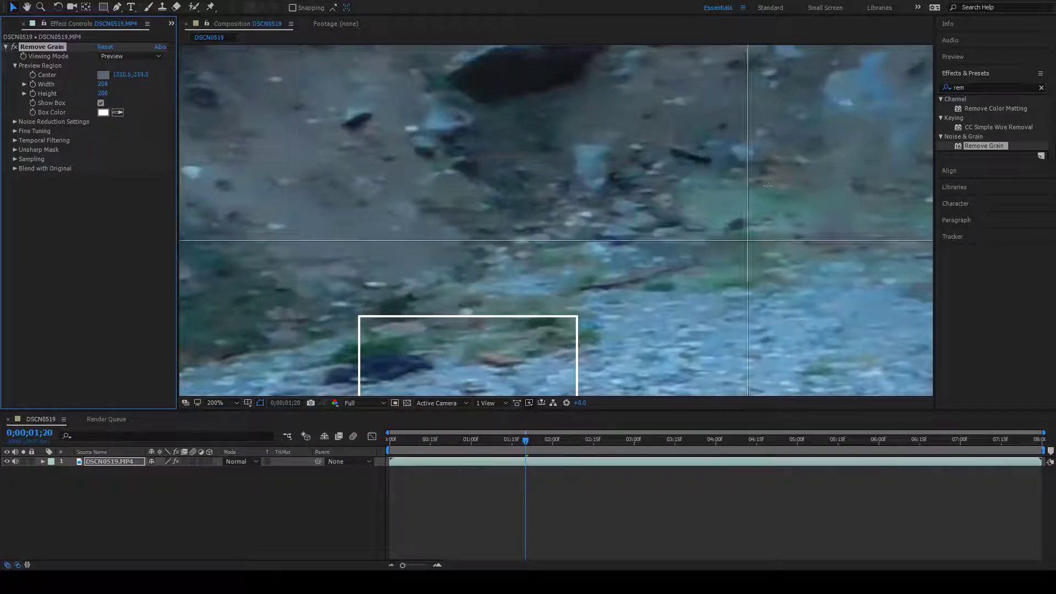
{"action": "left_click", "coordinate": [308, 134]}
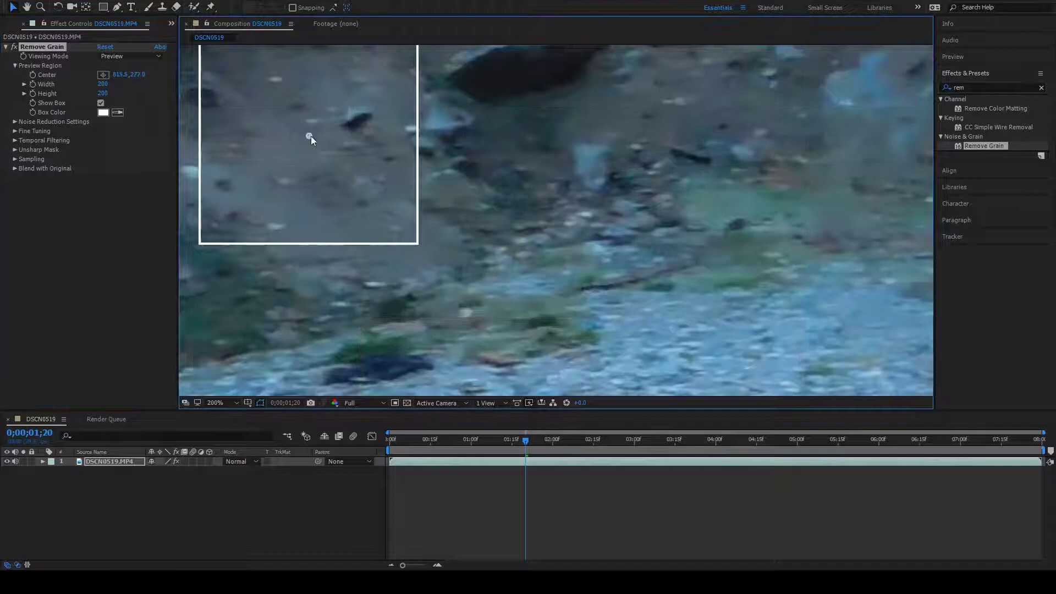
{"action": "scroll", "coordinate": [239, 138], "scroll_direction": "down", "scroll_amount": 1}
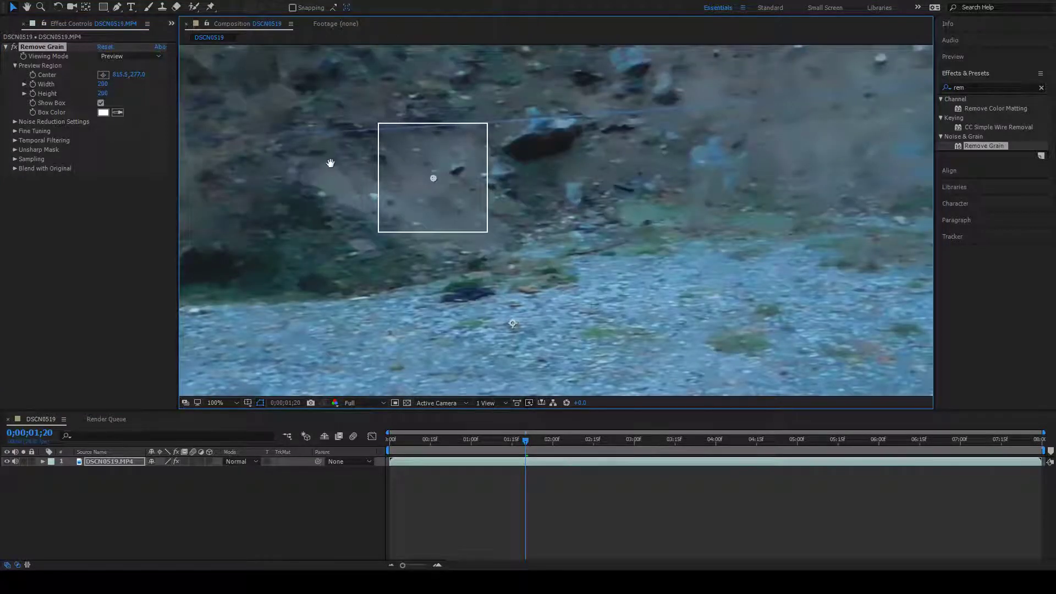
{"action": "left_click_drag", "start_coordinate": [329, 164], "coordinate": [366, 166]}
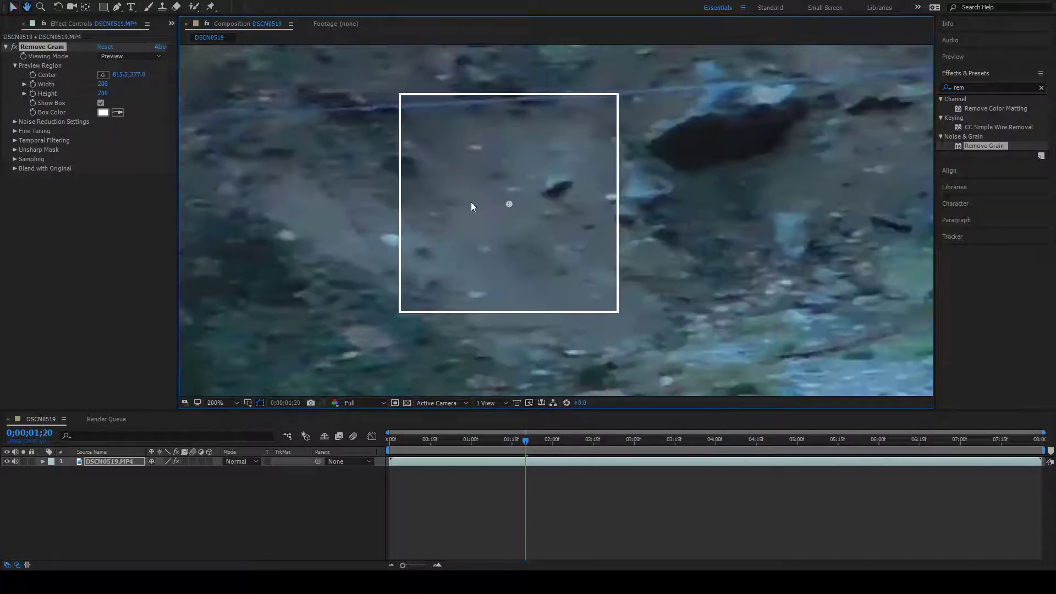
{"action": "key", "text": "comma"}
{"action": "left_click", "coordinate": [159, 94]}
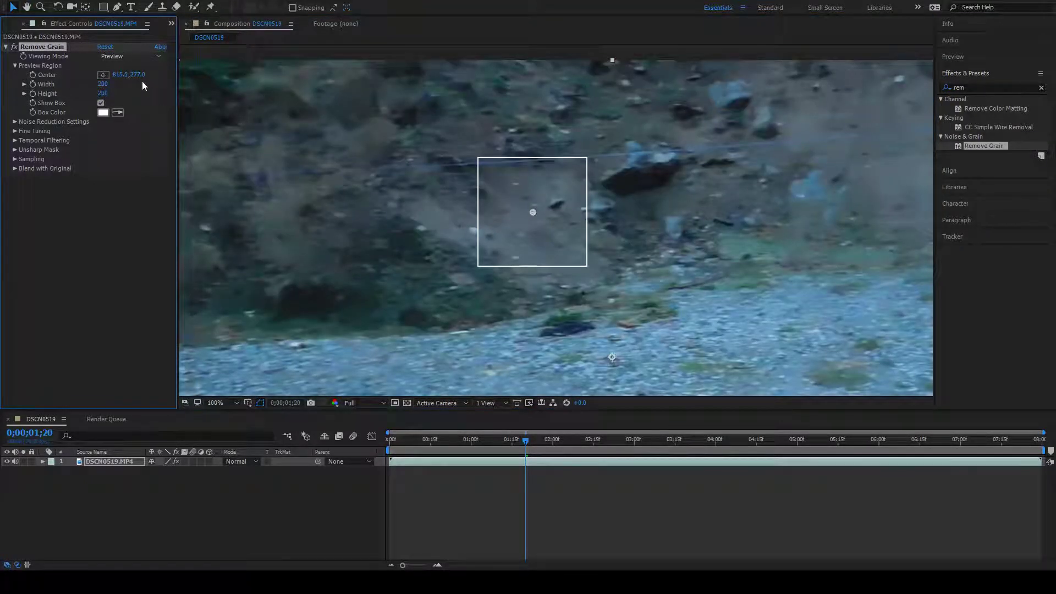
- Switch Remove Grain's view to Final Output and toggle the effect off and on to compare
{"action": "left_click", "coordinate": [154, 101]}
{"action": "scroll", "coordinate": [550, 234], "scroll_direction": "down", "scroll_amount": 1}
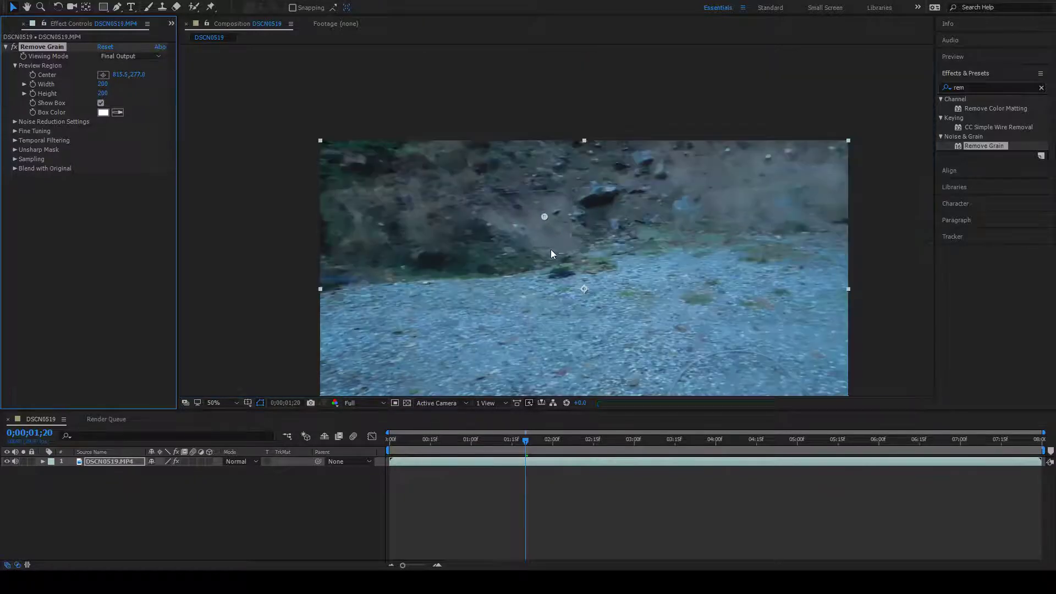
{"action": "left_click_drag", "start_coordinate": [548, 234], "coordinate": [535, 169]}
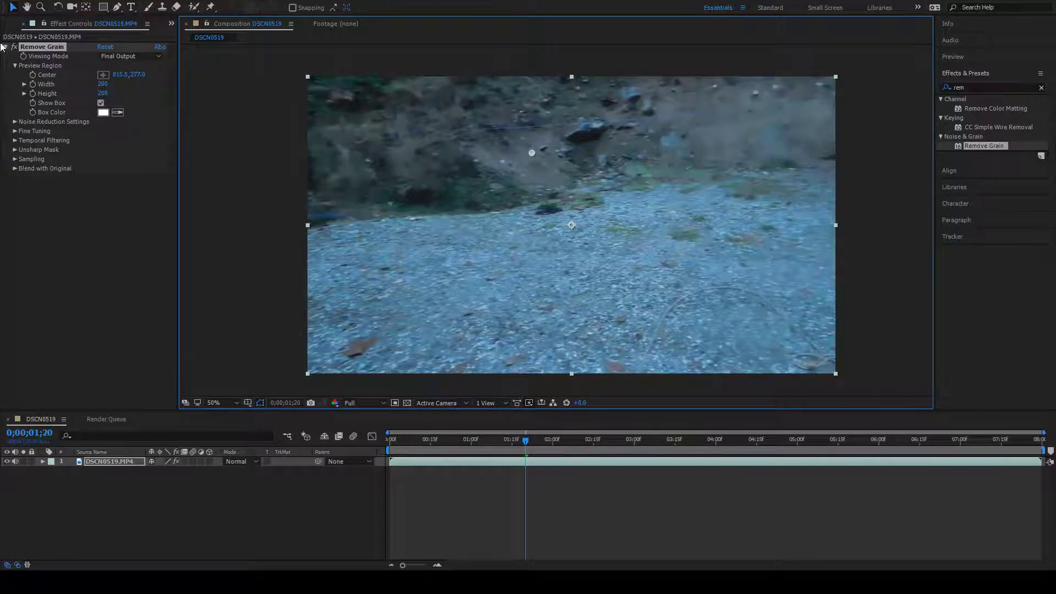
{"action": "left_click", "coordinate": [16, 51]}
{"action": "left_click", "coordinate": [15, 49]}
{"action": "left_click", "coordinate": [15, 48]}
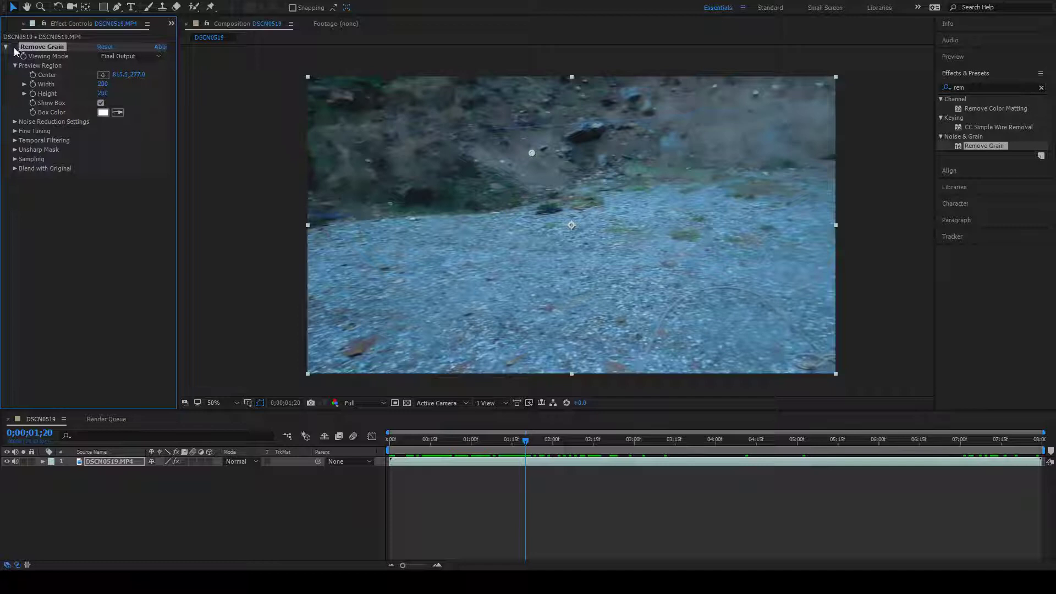
{"action": "left_click", "coordinate": [15, 48]}
{"action": "left_click", "coordinate": [14, 48]}
{"action": "left_click", "coordinate": [15, 49]}
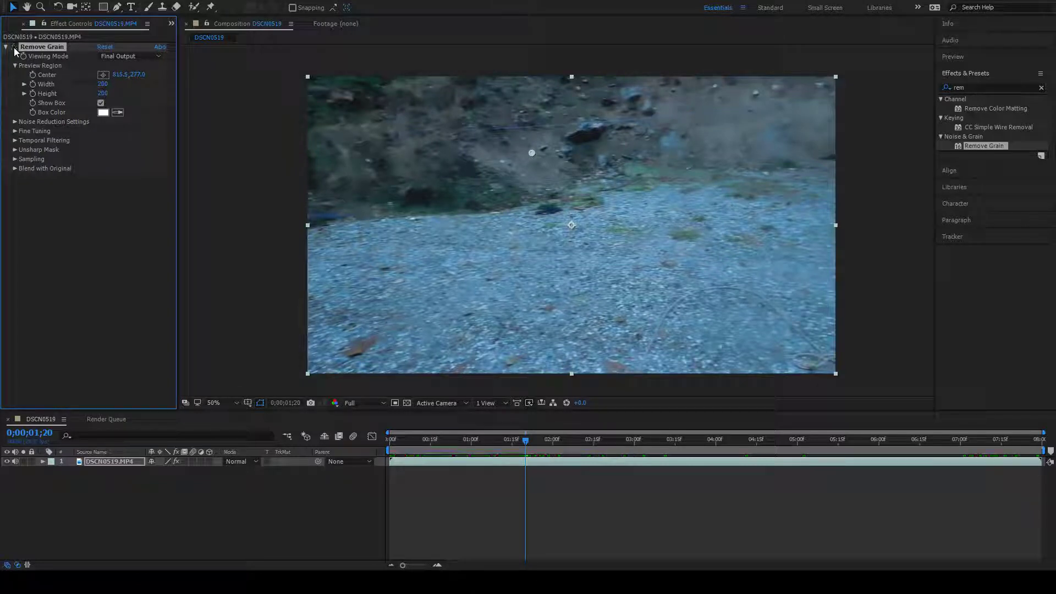
{"action": "left_click", "coordinate": [14, 49]}
{"action": "left_click", "coordinate": [14, 48]}
- Compare the denoised gravel with the original again, then zoom the viewer to 200%
{"action": "scroll", "coordinate": [740, 96], "scroll_direction": "up", "scroll_amount": 1}
{"action": "left_click_drag", "start_coordinate": [697, 105], "coordinate": [476, 288]}
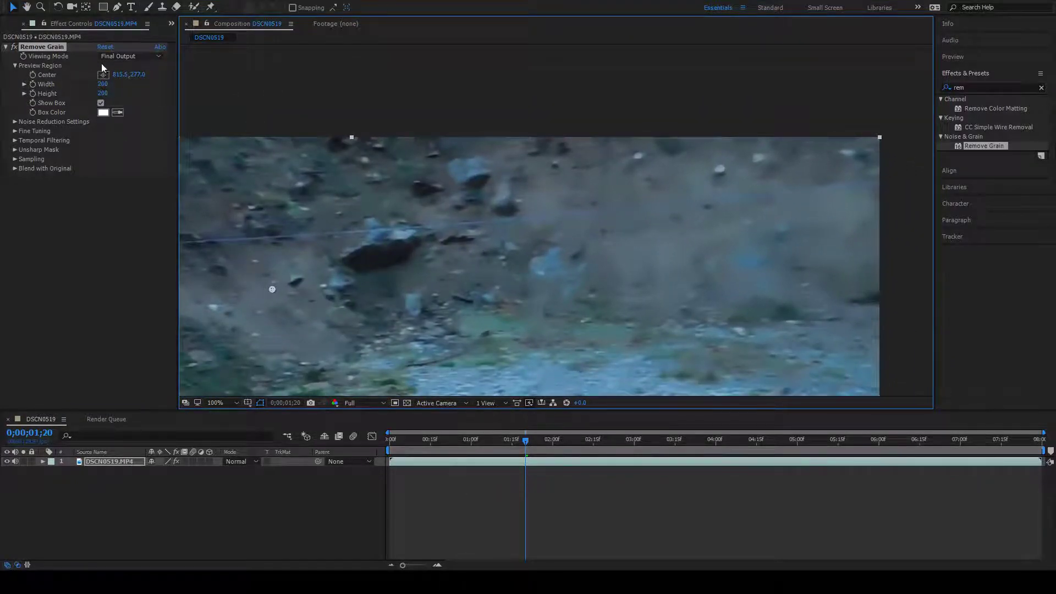
{"action": "left_click", "coordinate": [15, 48]}
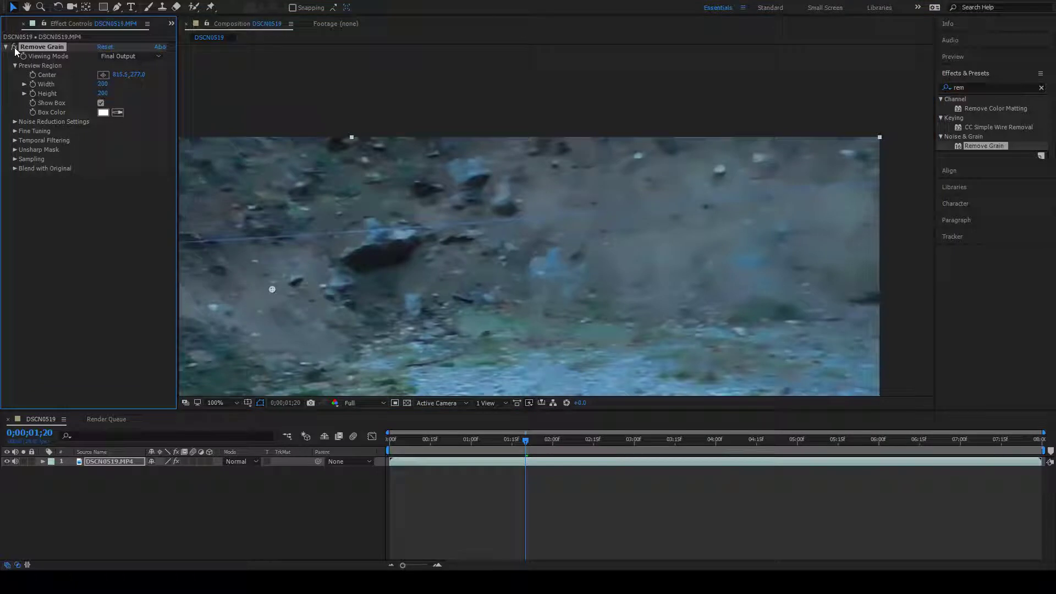
{"action": "left_click", "coordinate": [15, 47]}
{"action": "key", "text": "period"}
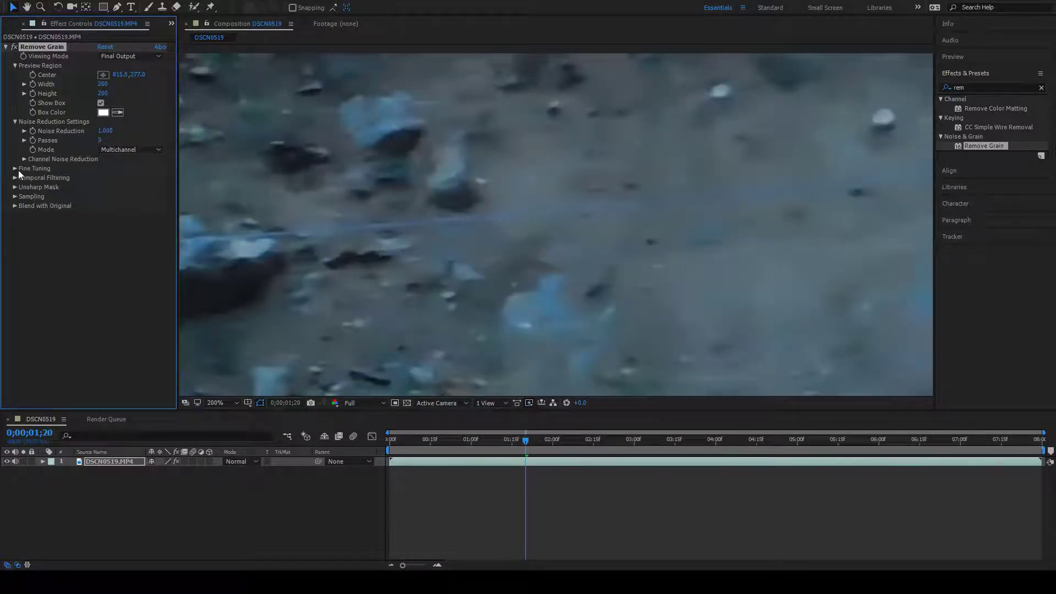
- Expand Remove Grain's setting groups and set Noise Reduction 0.750 with 6 passes
{"action": "left_click", "coordinate": [14, 169]}
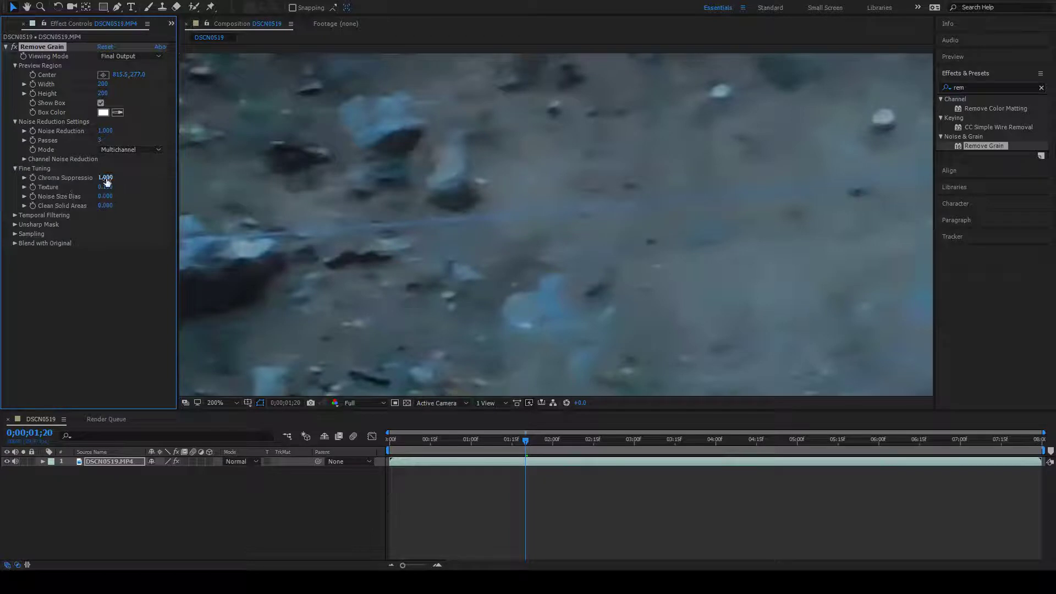
{"action": "left_click", "coordinate": [16, 216]}
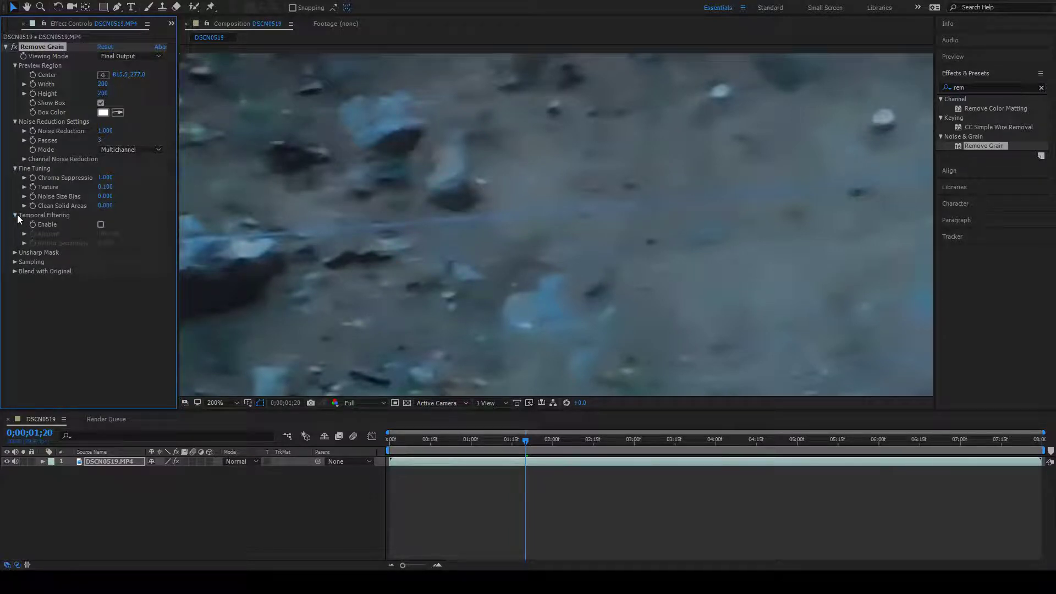
{"action": "left_click", "coordinate": [15, 253]}
{"action": "left_click", "coordinate": [16, 290]}
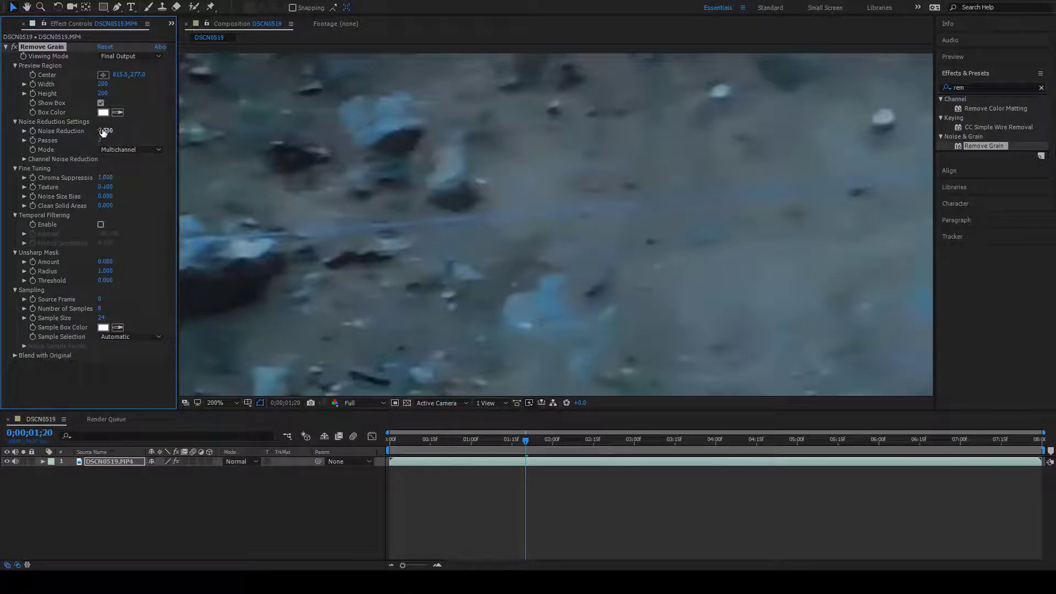
{"action": "left_click_drag", "start_coordinate": [108, 132], "coordinate": [99, 132]}
{"action": "scroll", "coordinate": [424, 173], "scroll_direction": "down", "scroll_amount": 6}
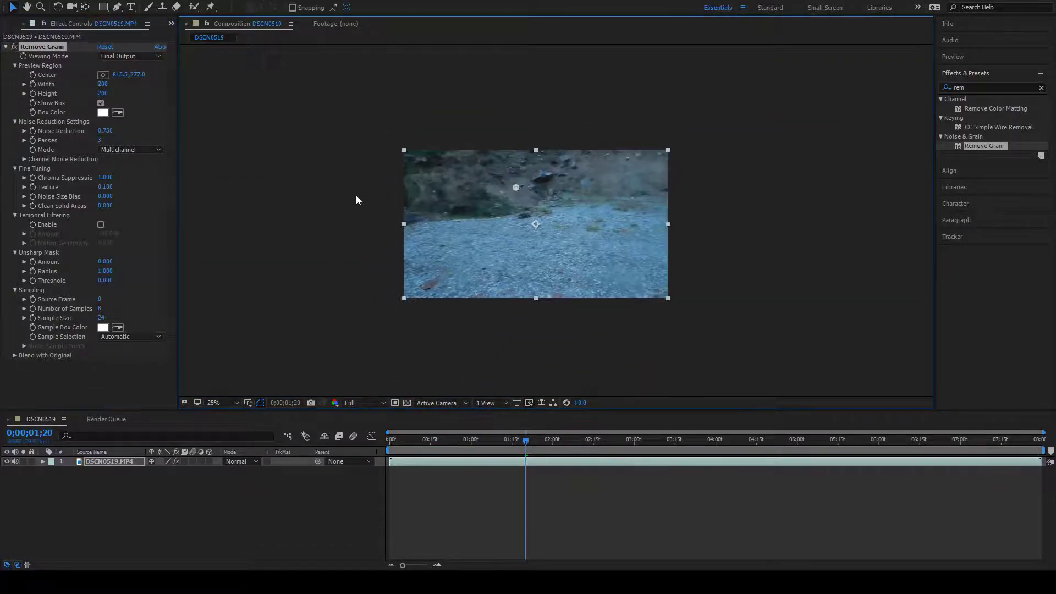
{"action": "scroll", "coordinate": [355, 196], "scroll_direction": "up", "scroll_amount": 2}
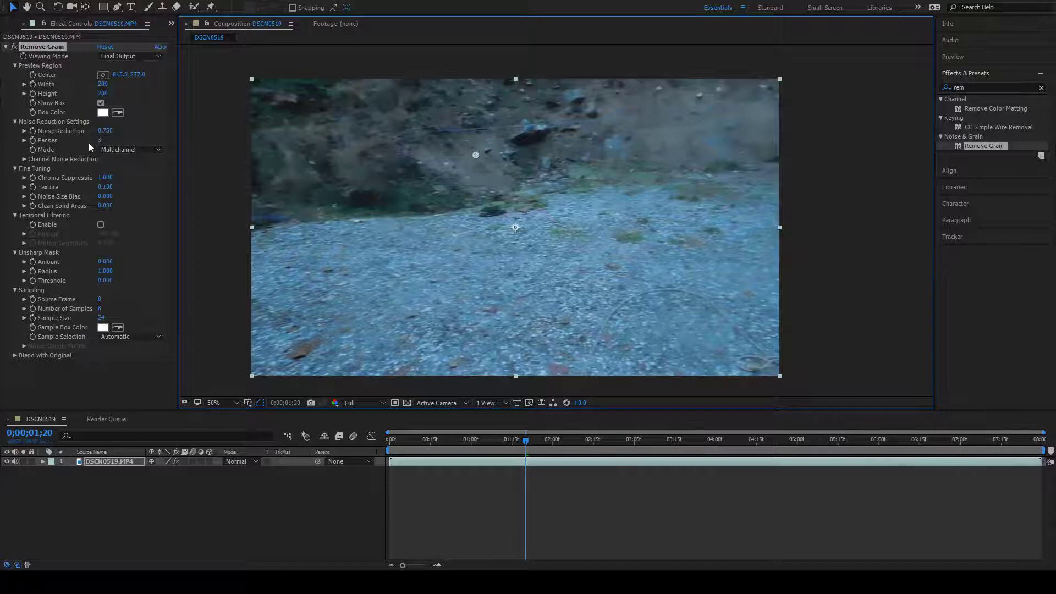
{"action": "left_click_drag", "start_coordinate": [100, 141], "coordinate": [105, 135]}
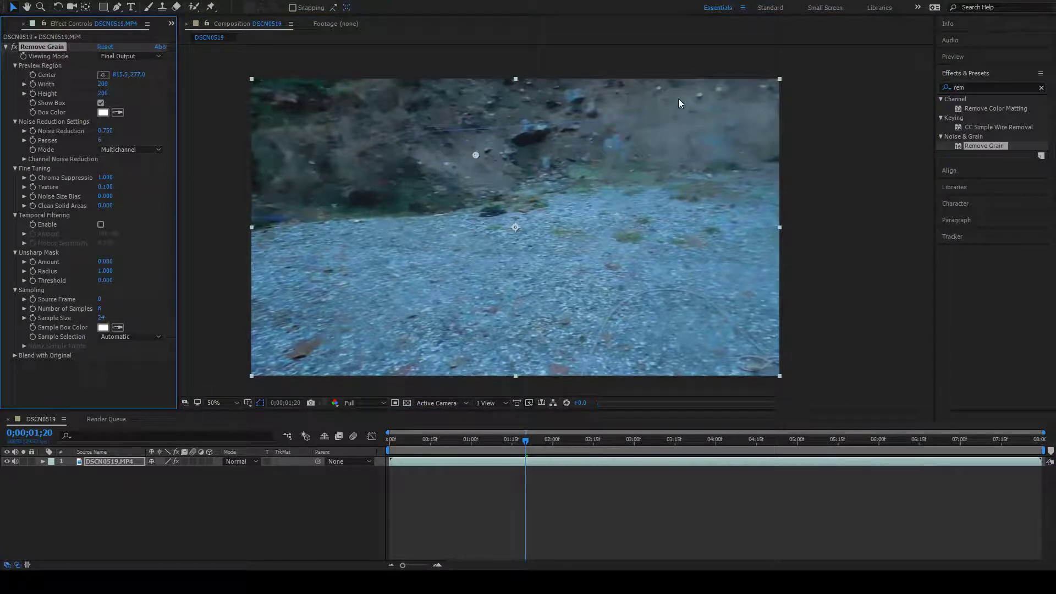
{"action": "scroll", "coordinate": [678, 98], "scroll_direction": "up", "scroll_amount": 1}
{"action": "scroll", "coordinate": [671, 100], "scroll_direction": "down", "scroll_amount": 1}
- Toggle Remove Grain repeatedly to compare, then move back to an earlier frame
{"action": "left_click", "coordinate": [15, 47]}
{"action": "left_click", "coordinate": [14, 48]}
{"action": "left_click", "coordinate": [14, 48]}
{"action": "left_click", "coordinate": [14, 48]}
{"action": "left_click", "coordinate": [15, 48]}
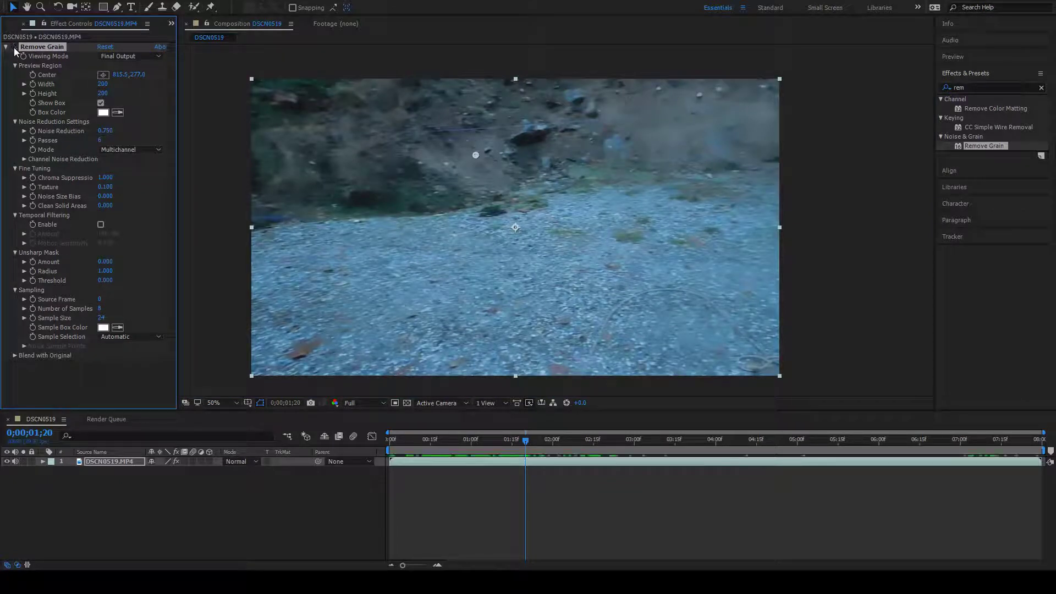
{"action": "left_click", "coordinate": [15, 48]}
{"action": "left_click", "coordinate": [15, 49]}
{"action": "left_click", "coordinate": [14, 49]}
{"action": "left_click_drag", "start_coordinate": [526, 440], "coordinate": [381, 441]}
- Preview the clip at Quarter resolution, toggling Remove Grain, then return to 0;00;00;00
{"action": "left_click", "coordinate": [363, 413]}
{"action": "left_click", "coordinate": [371, 403]}
{"action": "key", "text": "ctrl+alt+shift+j"}
{"action": "key", "text": "space"}
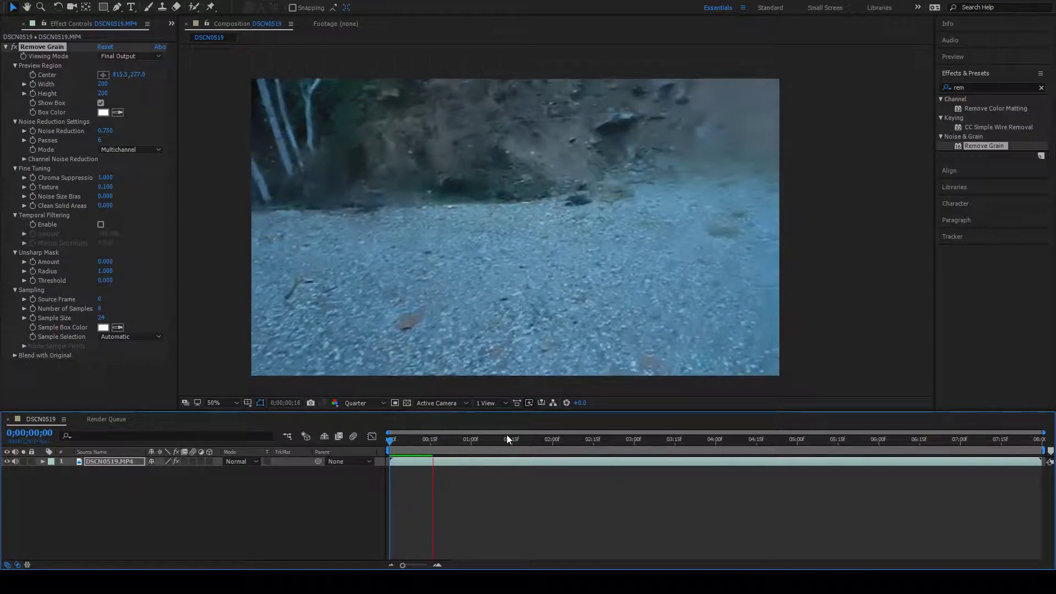
{"action": "left_click", "coordinate": [15, 47]}
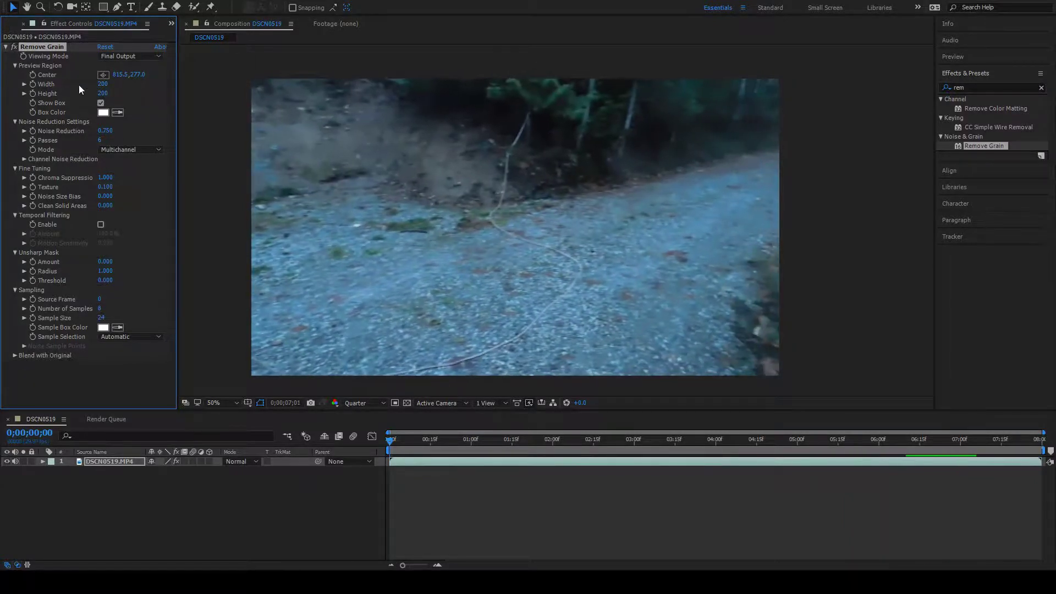
{"action": "key", "text": "space"}
{"action": "left_click_drag", "start_coordinate": [954, 440], "coordinate": [390, 440]}
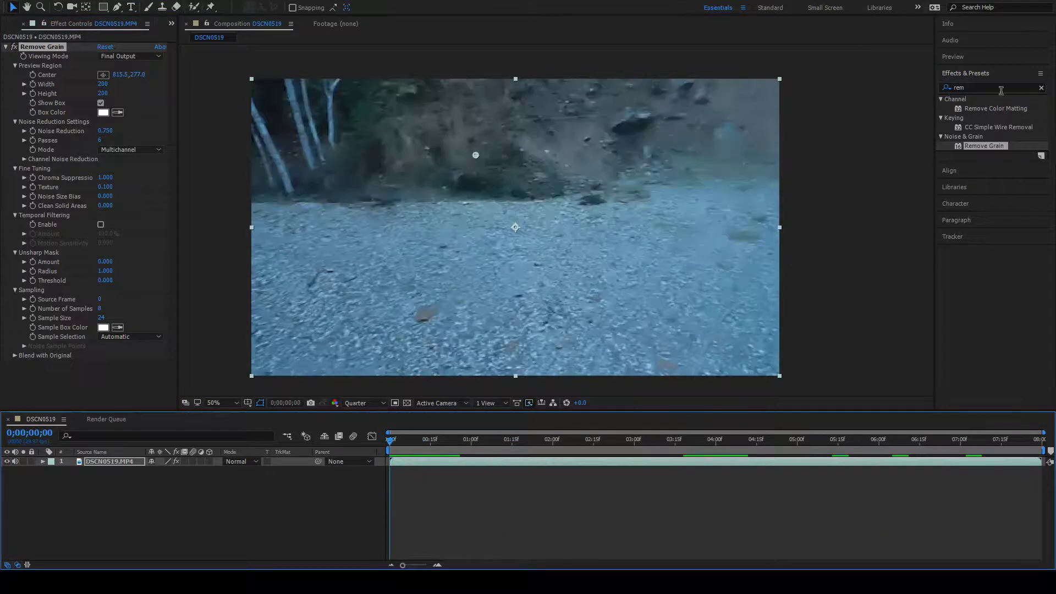
- Apply the Sharpen effect found by searching 'sharp' and test a higher Sharpen Amount
{"action": "left_click", "coordinate": [979, 86]}
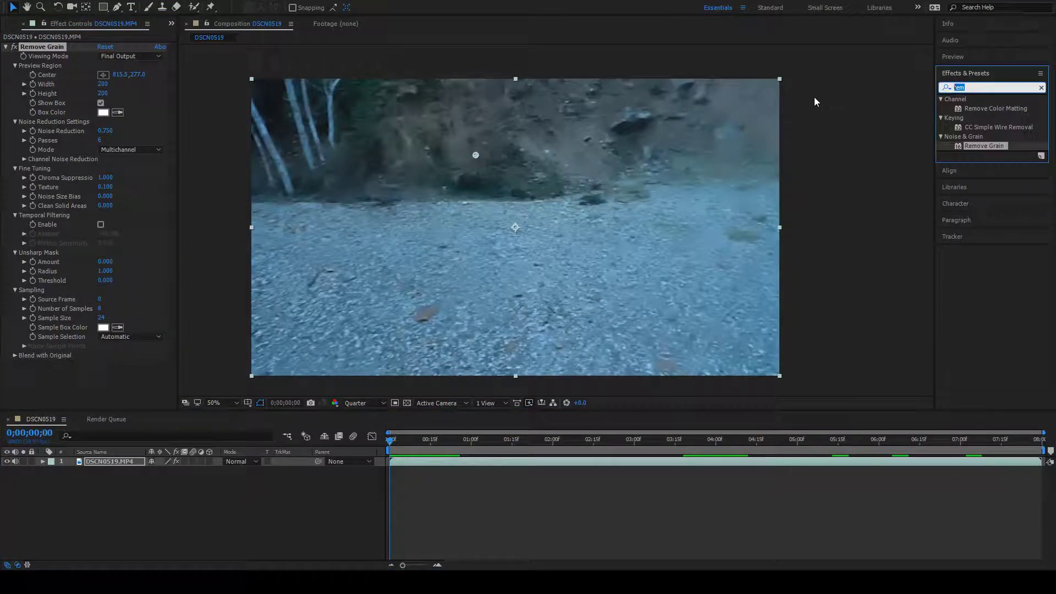
{"action": "type", "text": "sharp"}
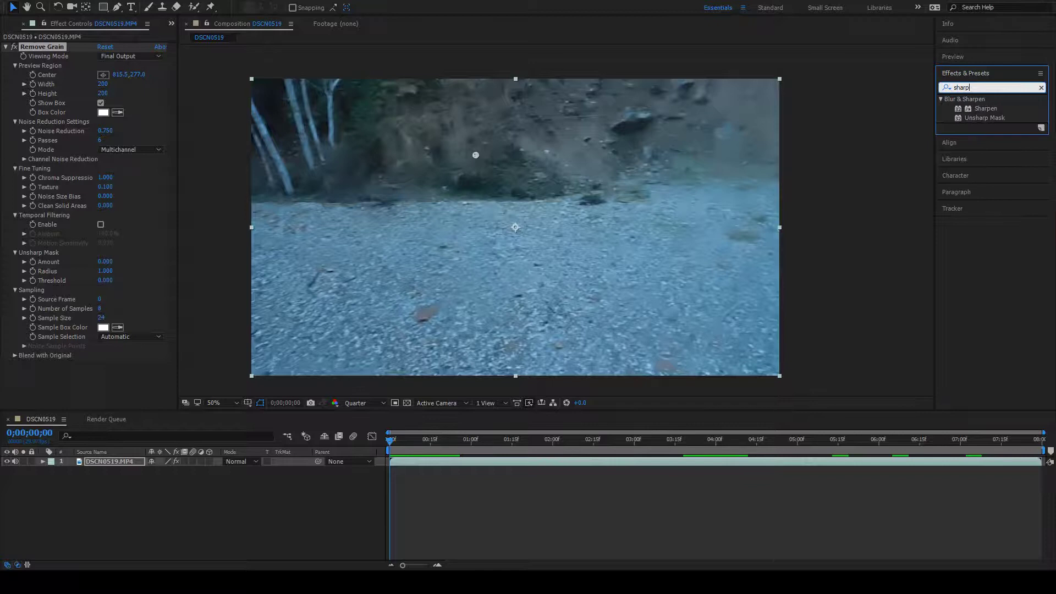
{"action": "left_click_drag", "start_coordinate": [986, 107], "coordinate": [606, 203]}
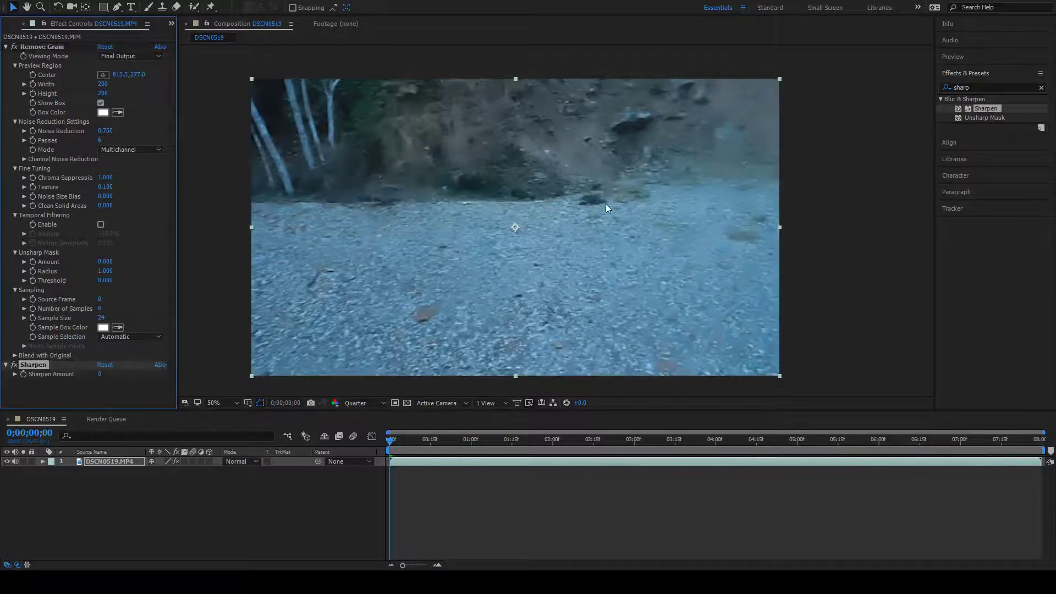
{"action": "left_click_drag", "start_coordinate": [99, 374], "coordinate": [113, 377]}
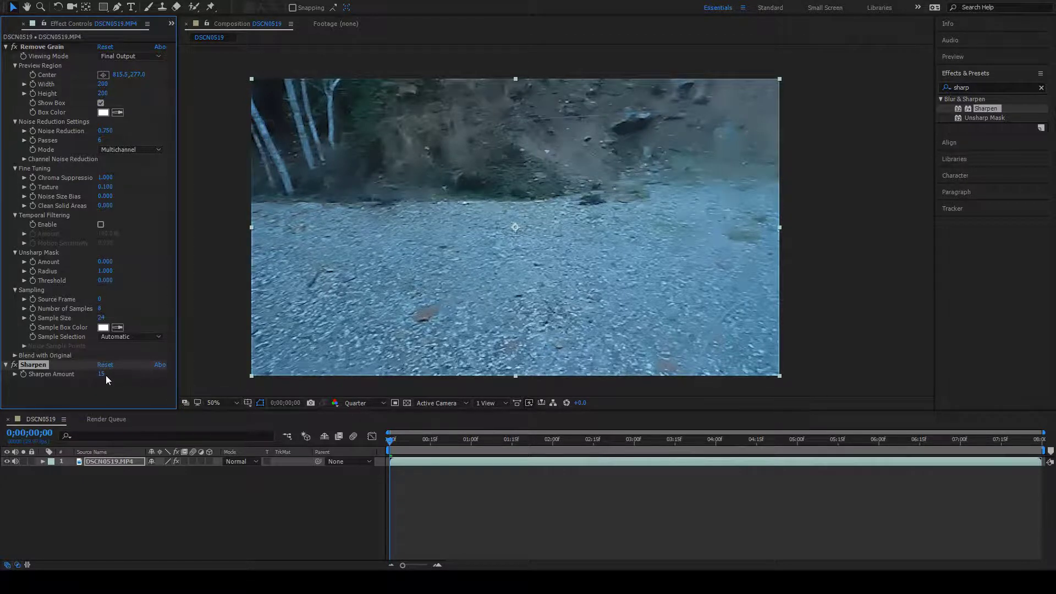
{"action": "left_click", "coordinate": [105, 365]}
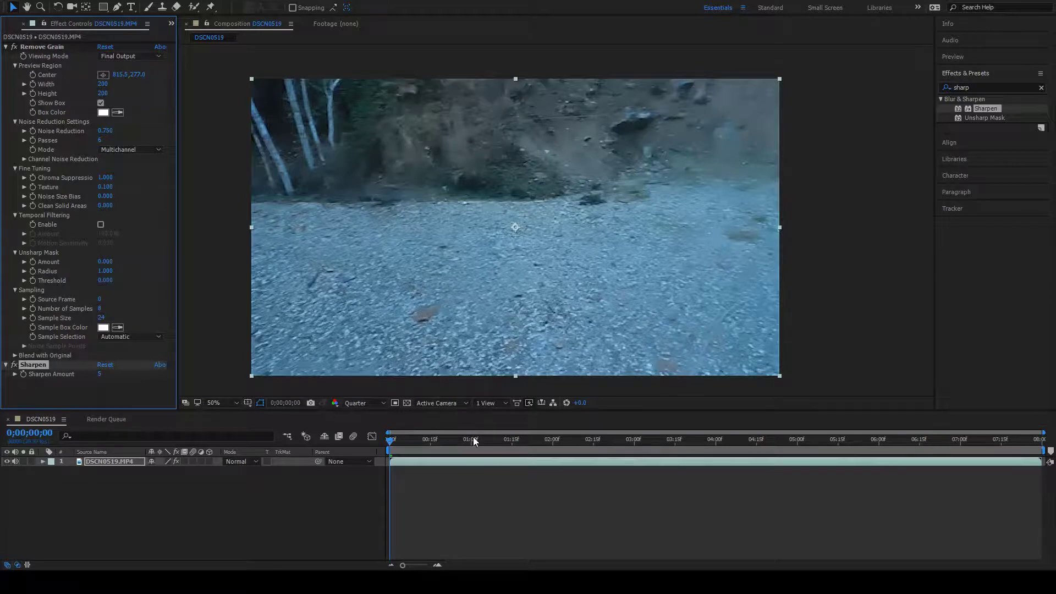
- At about one second in, compare Sharpen on and off, then set Sharpen Amount to 10
{"action": "left_click_drag", "start_coordinate": [392, 443], "coordinate": [515, 443]}
{"action": "left_click", "coordinate": [19, 366]}
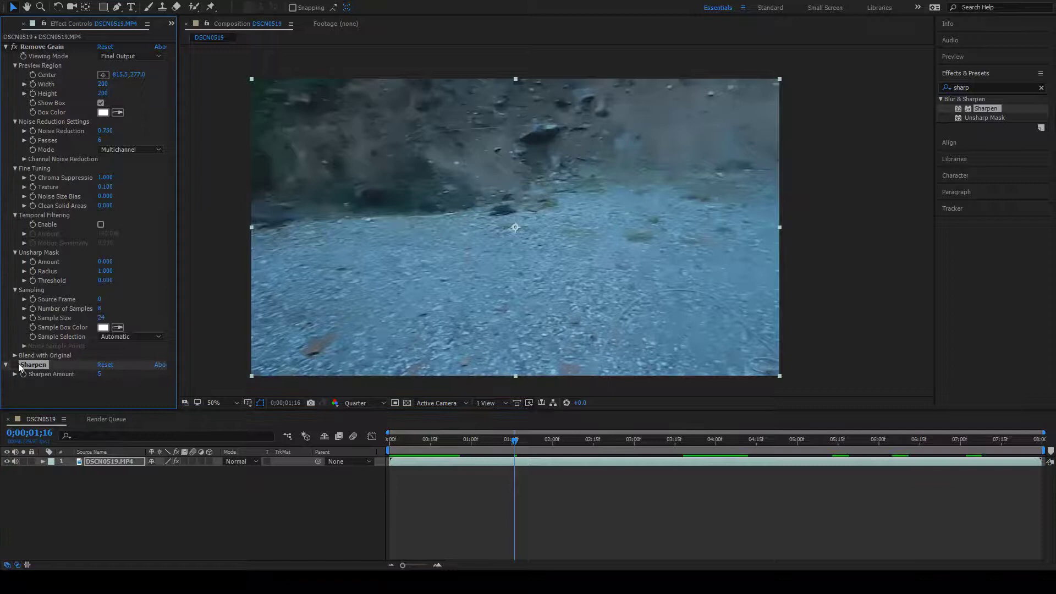
{"action": "left_click", "coordinate": [18, 364]}
{"action": "left_click", "coordinate": [18, 365]}
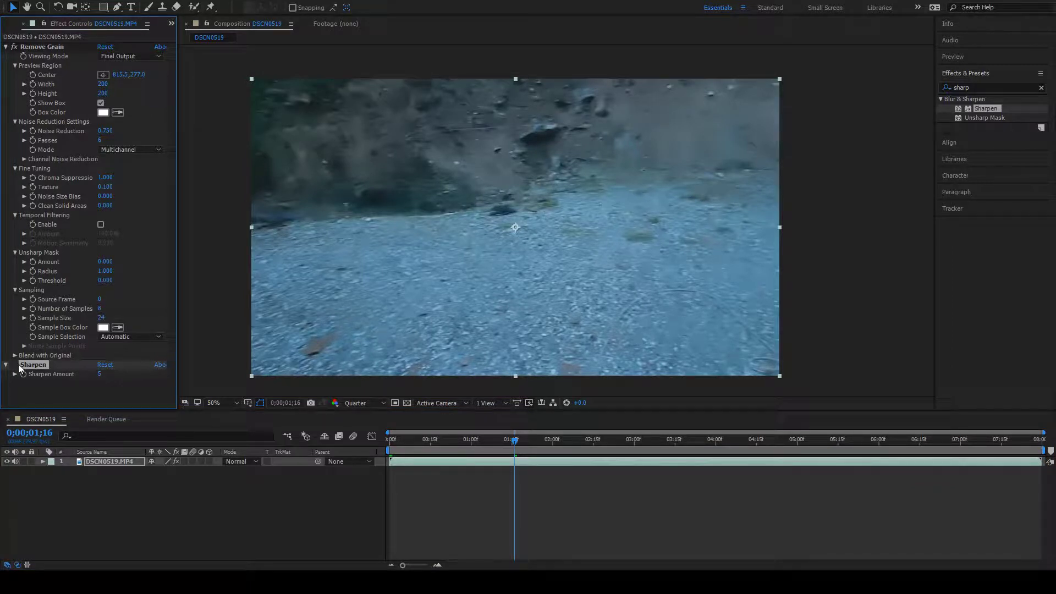
{"action": "left_click", "coordinate": [18, 364]}
{"action": "left_click", "coordinate": [102, 375]}
{"action": "type", "text": "10"}
{"action": "key", "text": "Return"}
- Toggle Sharpen repeatedly to compare the amount-10 sharpening against the unsharpened footage
{"action": "left_click", "coordinate": [14, 365]}
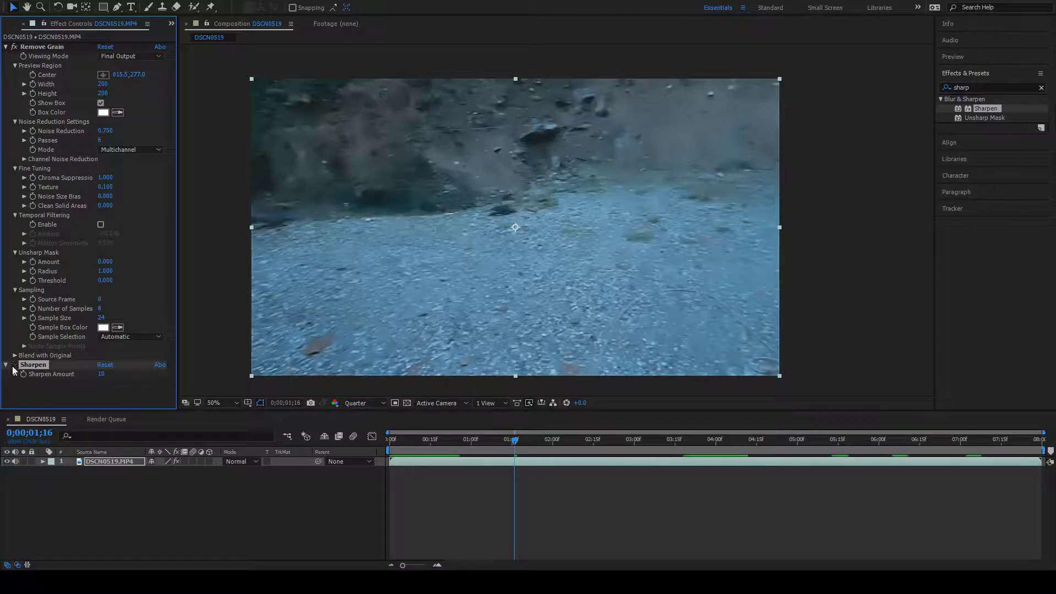
{"action": "left_click", "coordinate": [14, 365]}
{"action": "left_click", "coordinate": [14, 365]}
{"action": "left_click", "coordinate": [14, 365]}
{"action": "left_click", "coordinate": [14, 365]}
{"action": "left_click", "coordinate": [14, 365]}
{"action": "left_click", "coordinate": [14, 365]}
{"action": "left_click", "coordinate": [15, 365]}
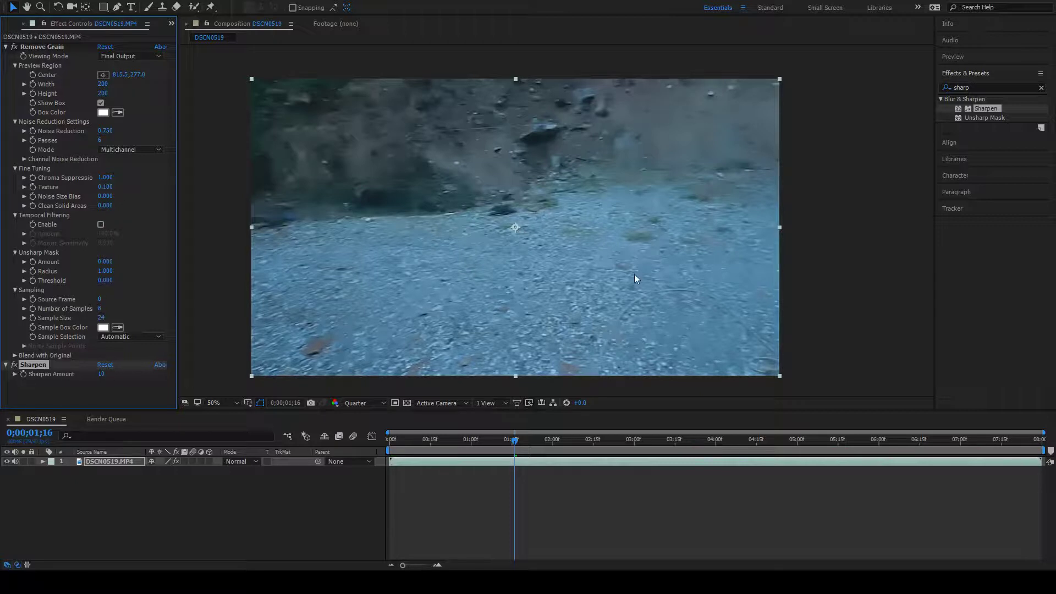
{"action": "left_click", "coordinate": [993, 88]}
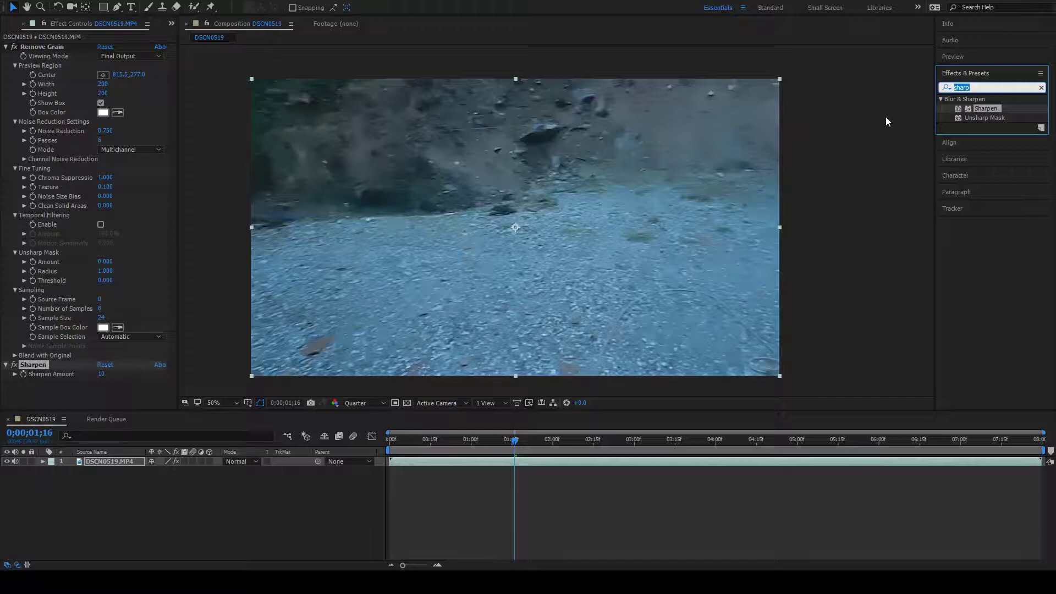
{"action": "left_click", "coordinate": [513, 433]}
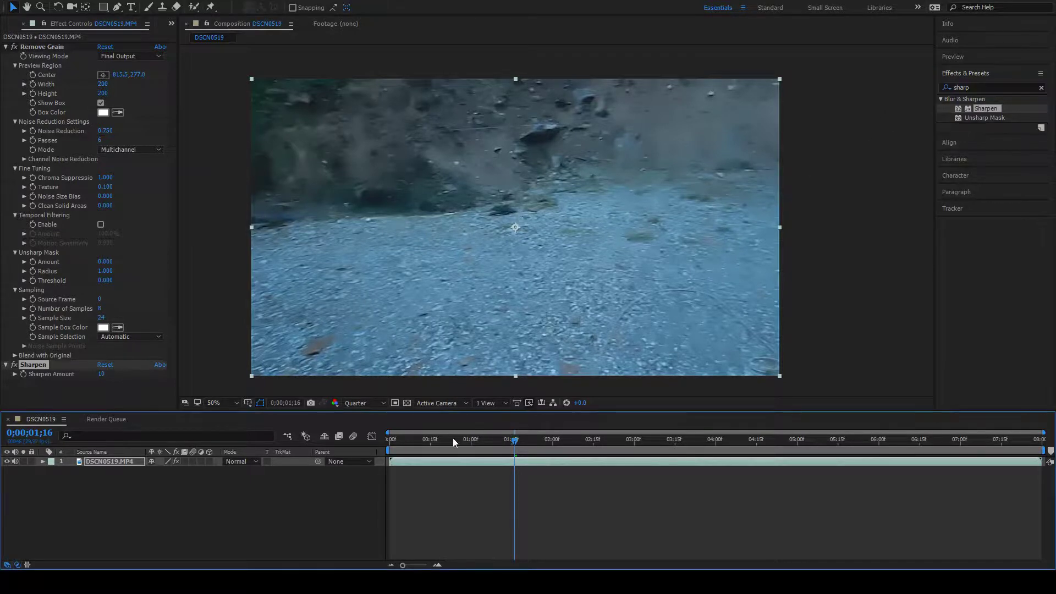